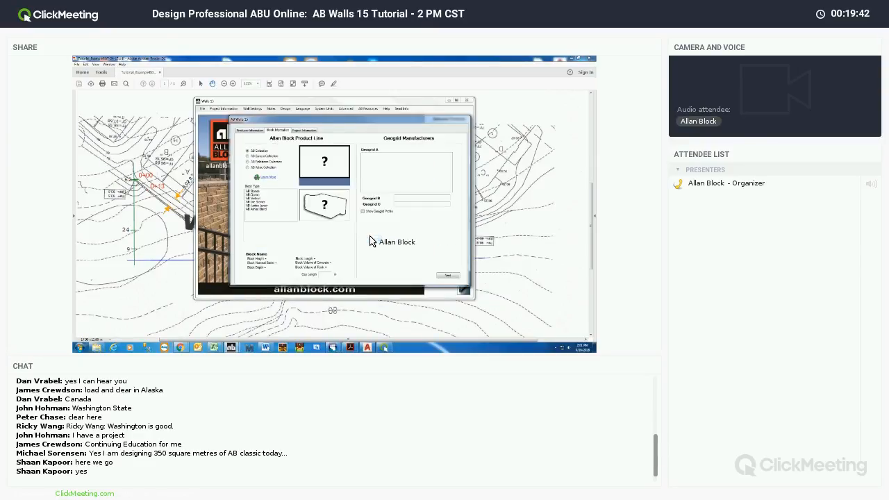
Browse the block types in the AB, AB Europa, AB Aztec and AB Fieldstone collections.
click(370, 239)
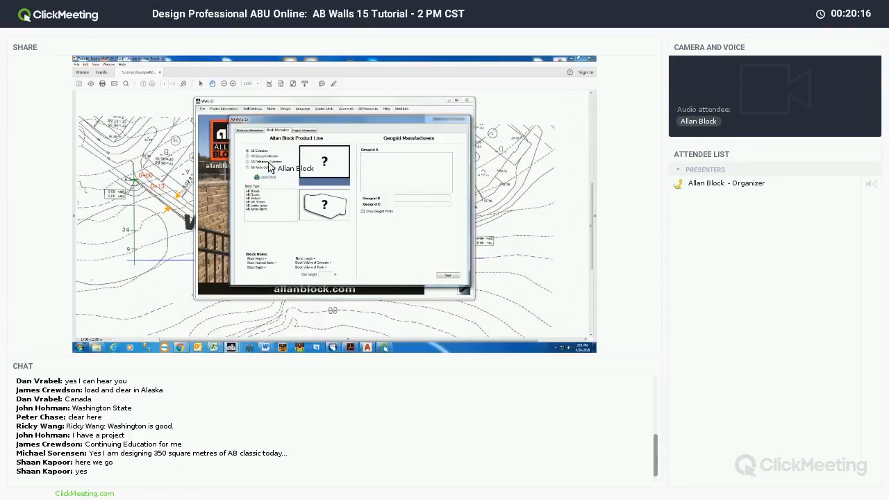
click(253, 208)
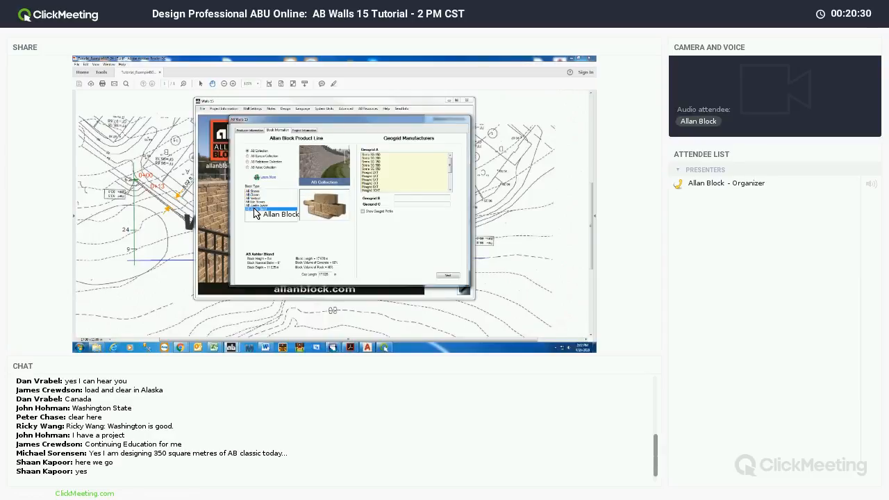
click(253, 157)
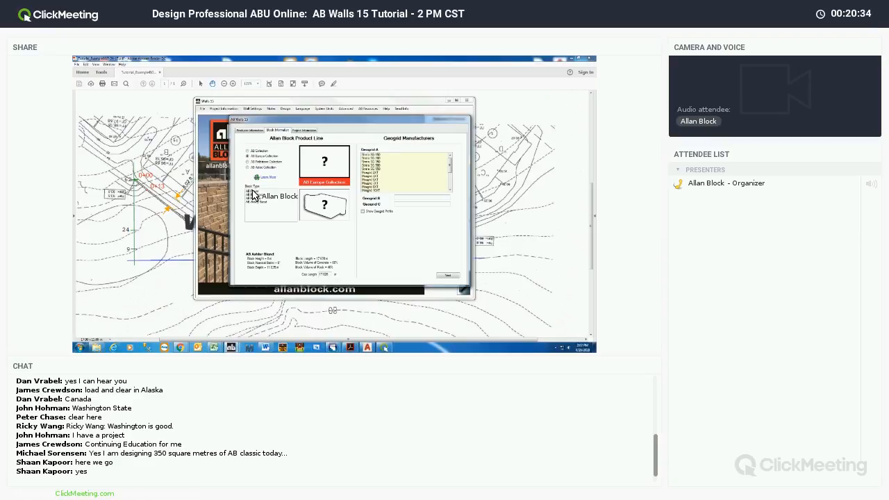
click(251, 192)
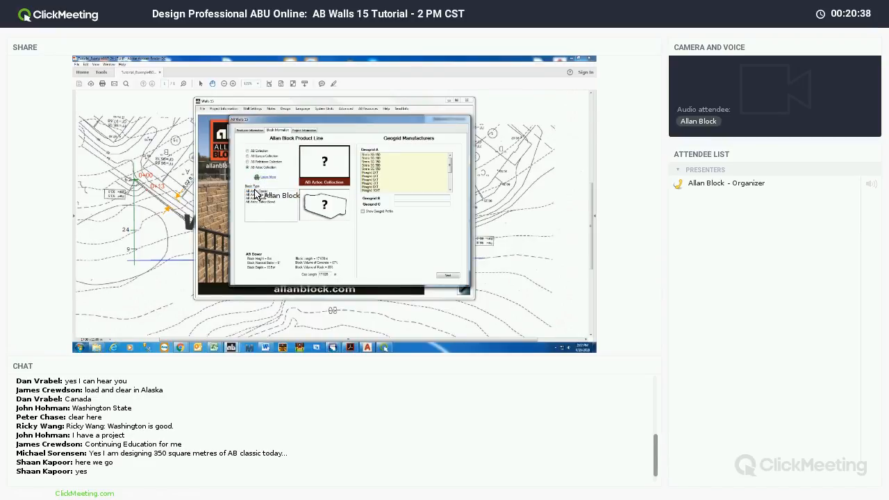
click(257, 192)
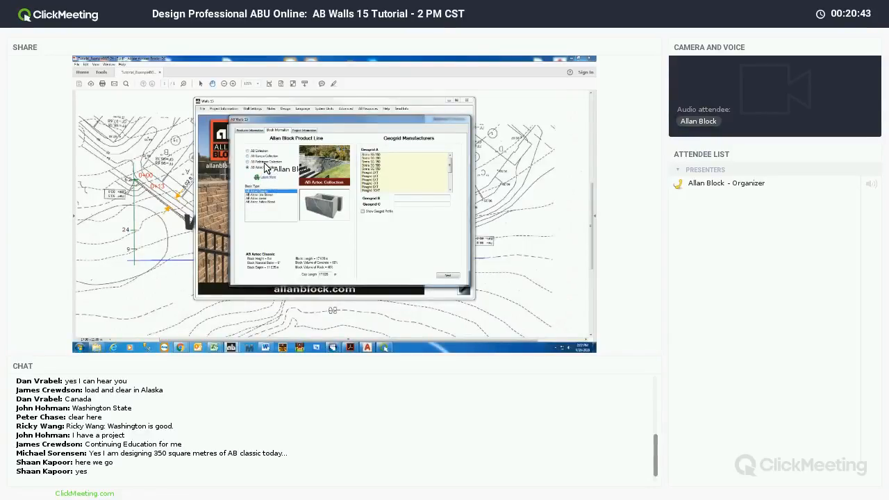
click(264, 162)
click(260, 196)
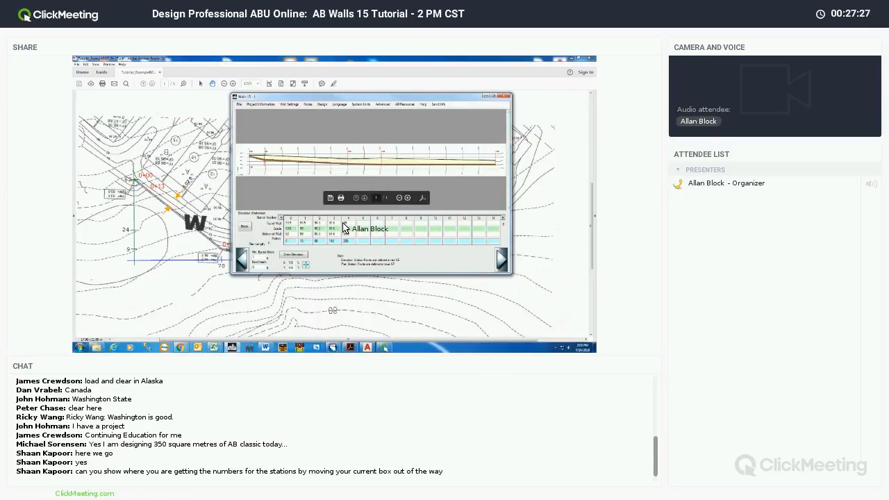
Complete the last station column of the elevation worksheet with a bottom of wall of 85.3 and a station of 287.
text(10.0)
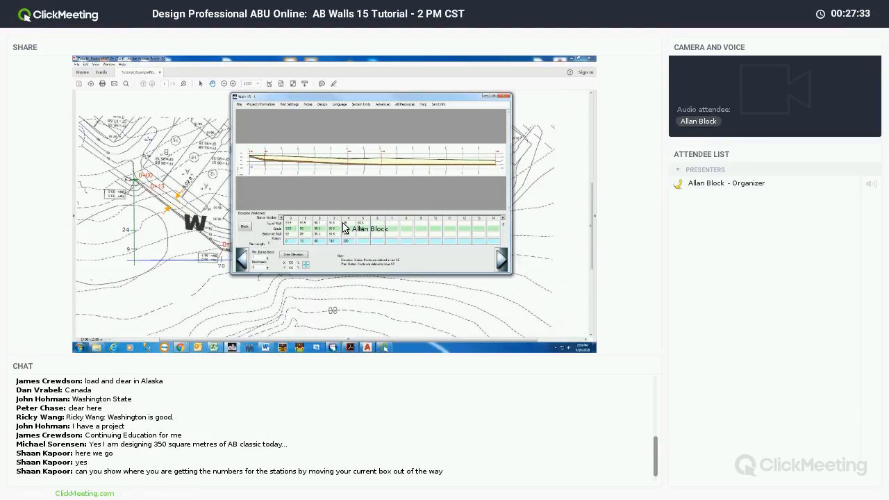
text(85.3)
key(Tab)
text(2)
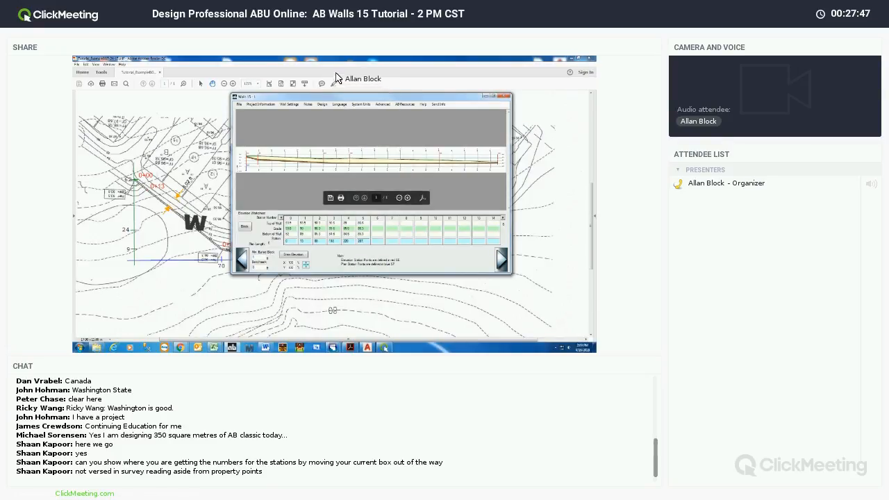
Examine the red station markers on the site plan PDF, and bring the AB Walls elevation worksheet back over it.
drag(336, 74, 304, 58)
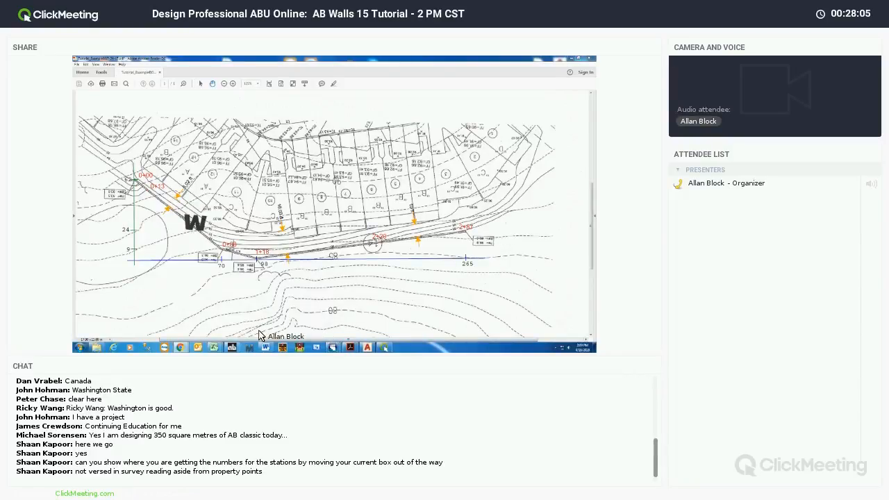
mouse_move(234, 349)
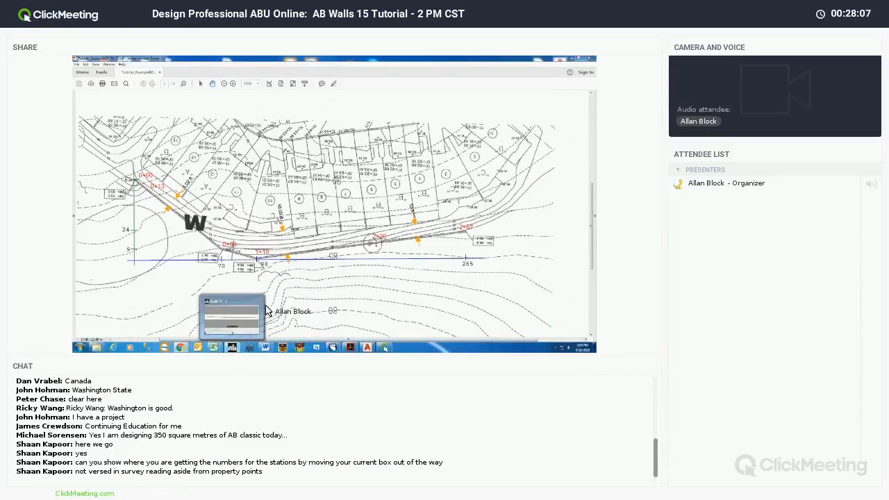
click(259, 309)
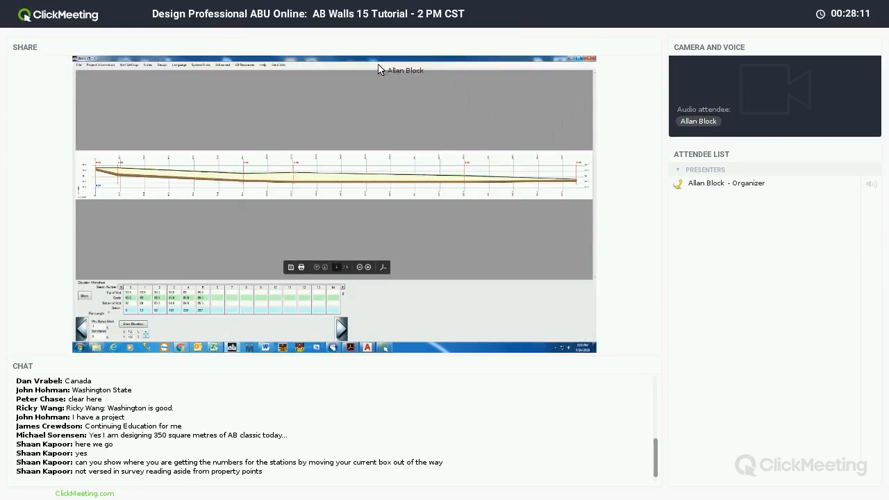
drag(380, 59, 386, 87)
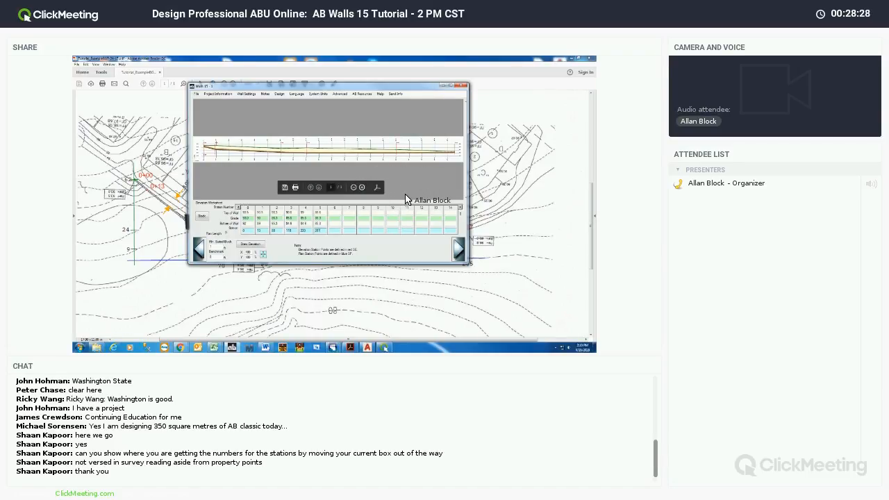
Enter plan worksheet coordinates (0, 62), (70, 9), (98, 0) and (265, 24), draw the plan and fit it to the view.
click(458, 249)
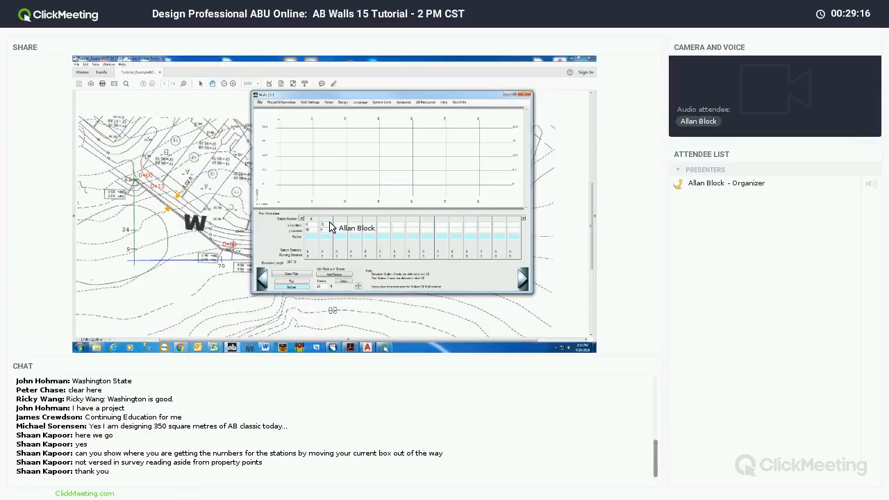
key(Return)
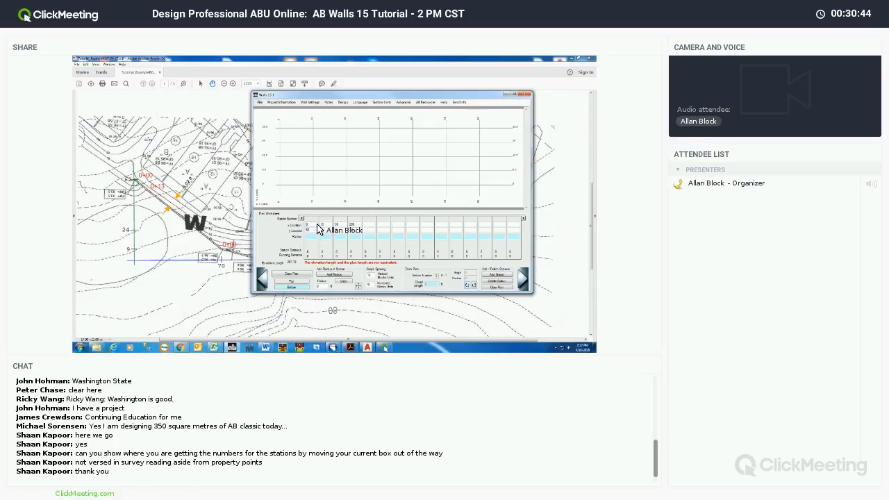
key(Return)
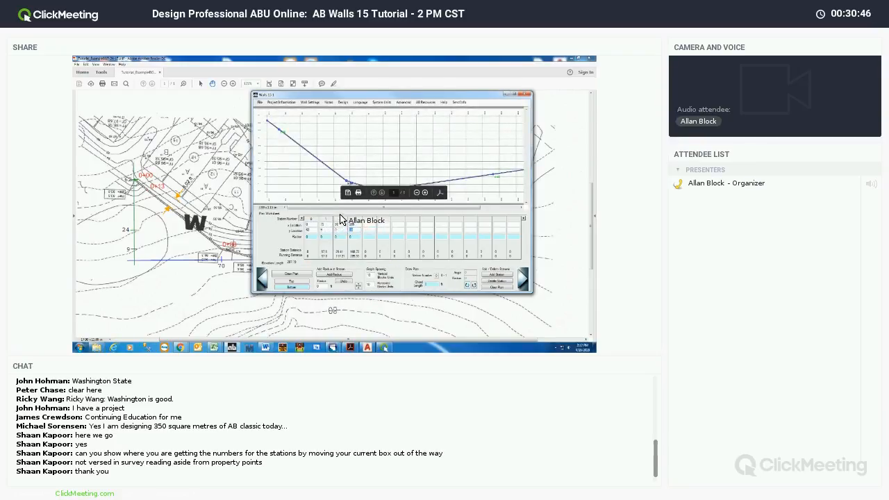
drag(346, 211, 406, 212)
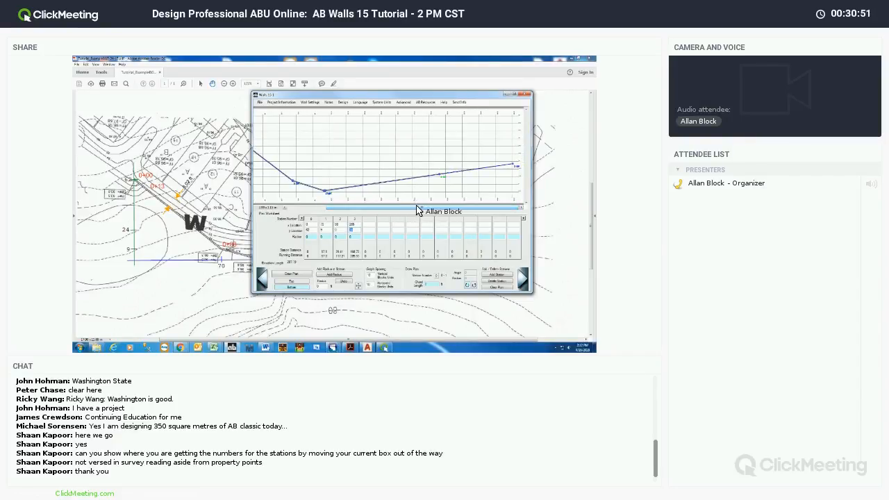
click(359, 285)
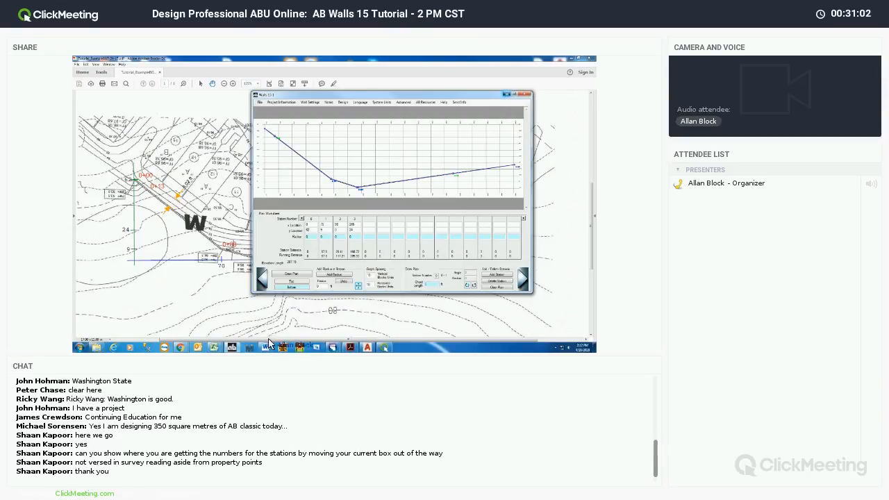
Compare the drawn wall alignment with the site plan, and reposition the plan worksheet window over it.
click(238, 346)
click(239, 347)
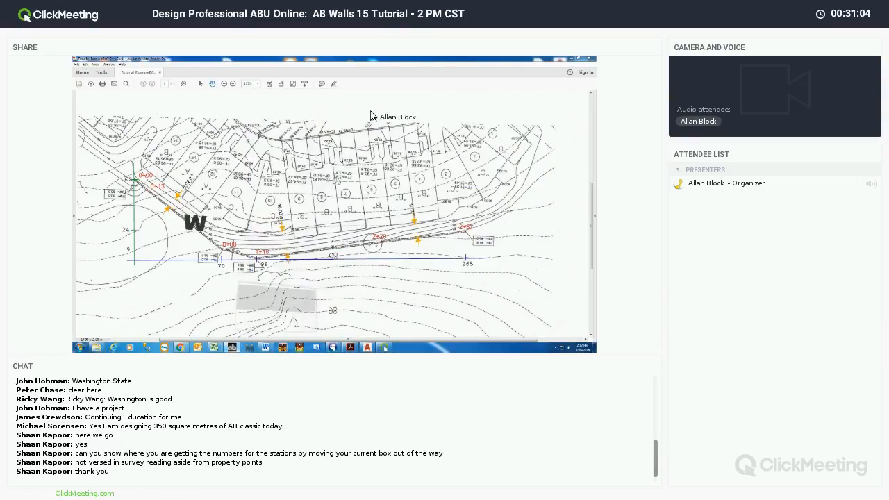
drag(381, 100, 317, 110)
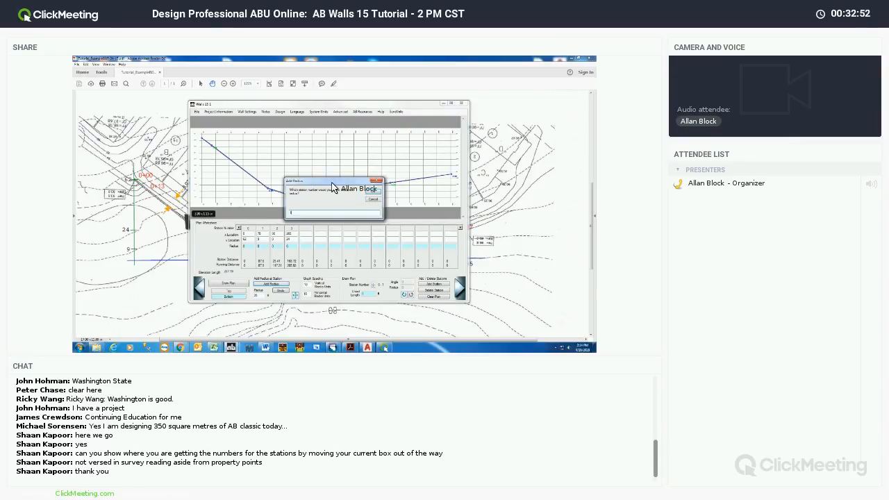
Try adding a radius at station 1 of the wall plan, inspect the curve, and undo the radius.
click(373, 196)
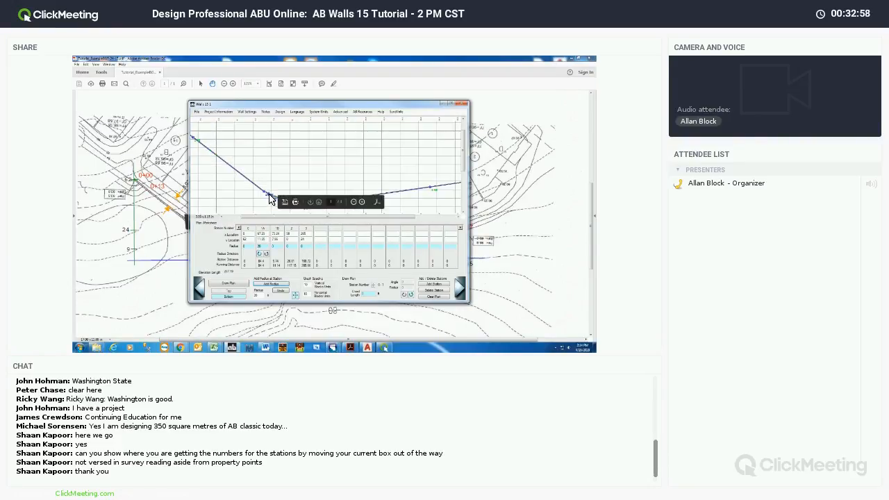
scroll(270, 197, up, 3)
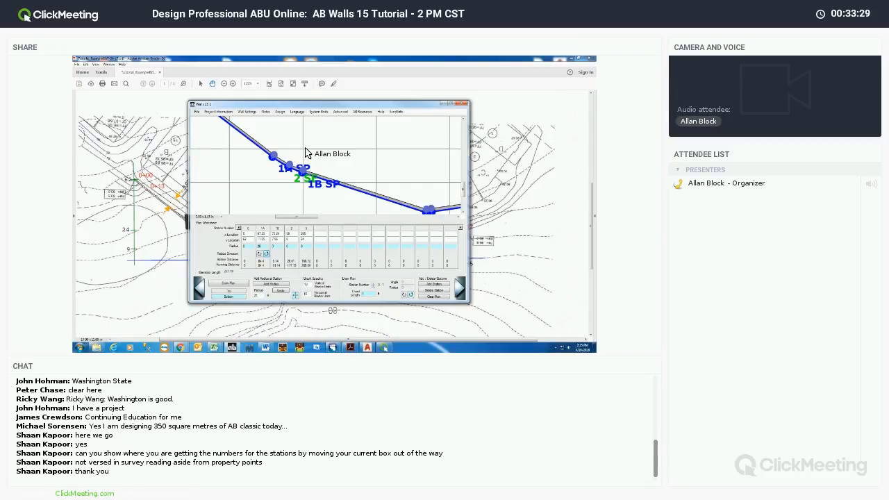
click(278, 289)
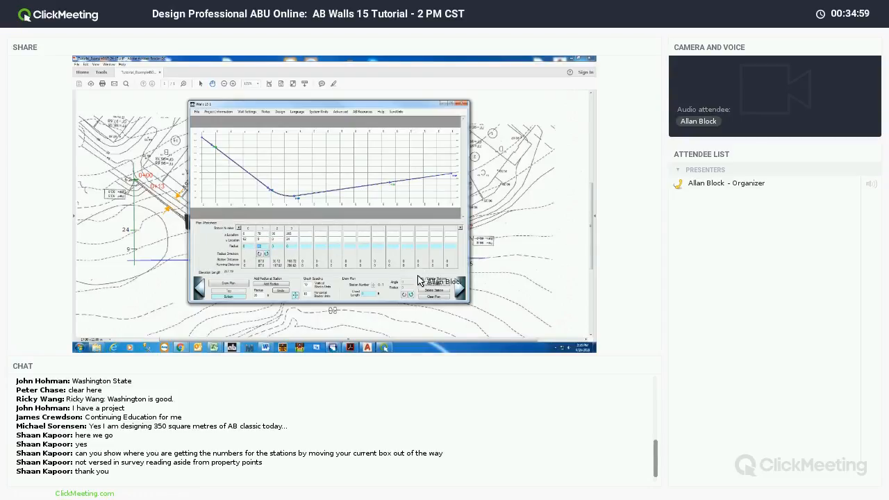
Set the panel locations on the wall elevation's vertical grid lines, and generate and review the wall panels.
click(459, 288)
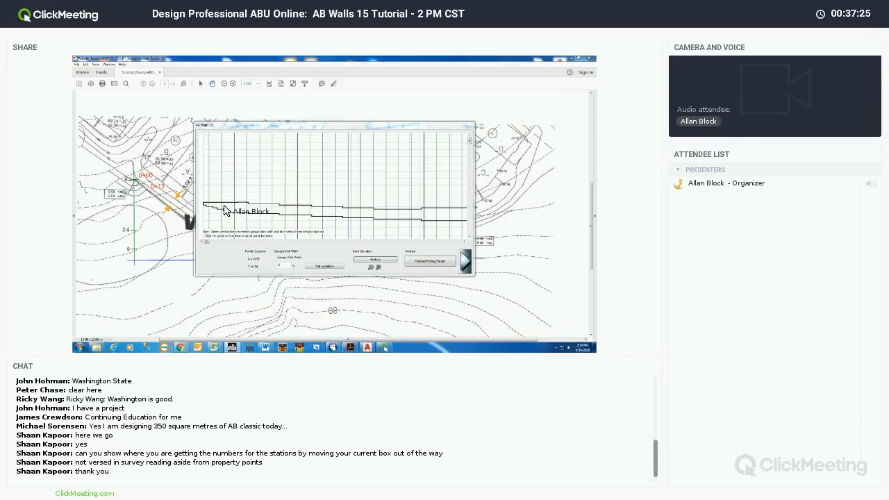
click(222, 186)
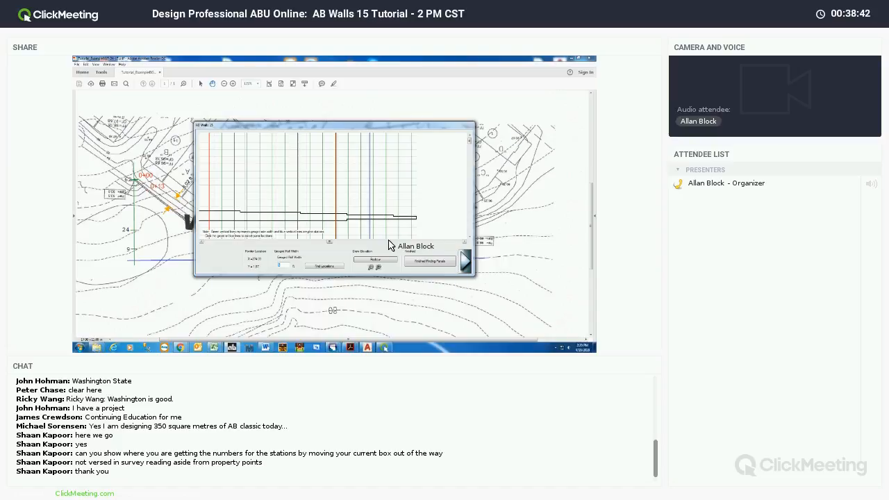
click(465, 261)
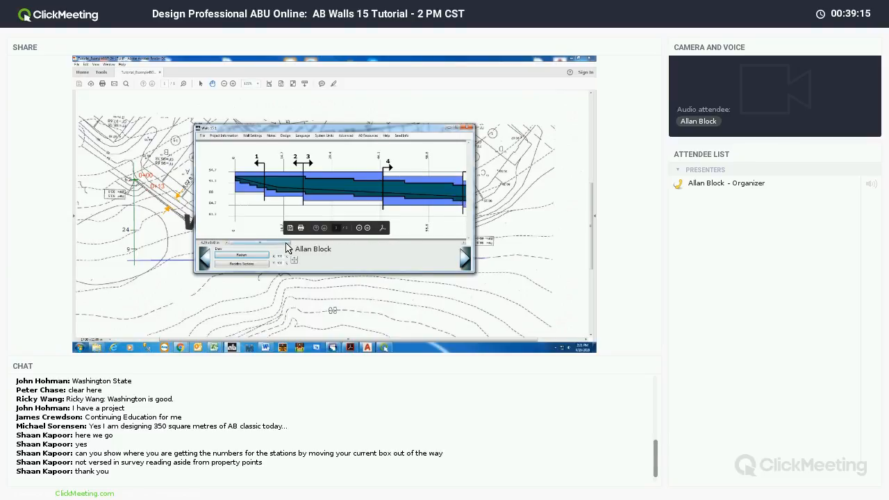
drag(281, 244, 451, 240)
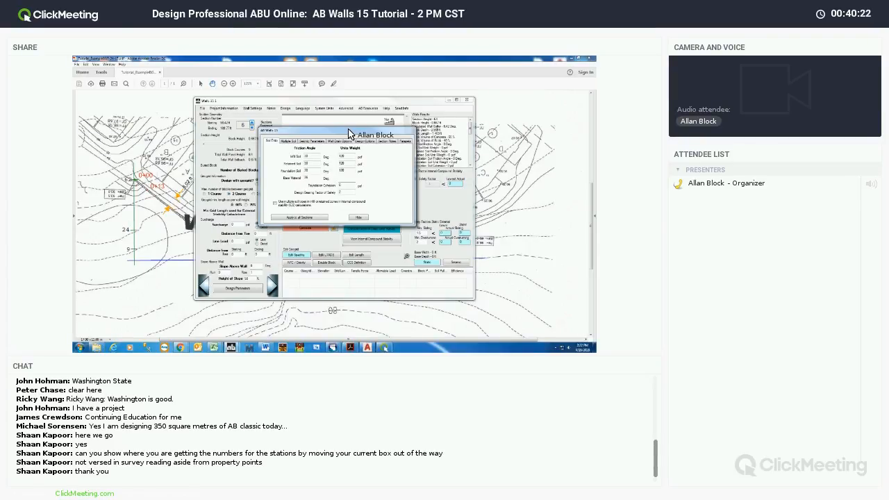
Apply the default soil parameters to all wall sections, check the seismic and soil settings, and close the design parameters.
click(313, 219)
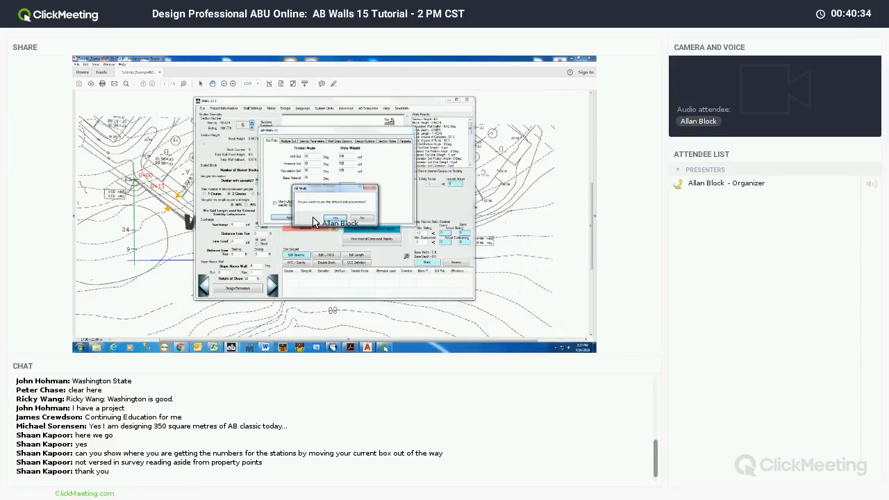
click(334, 219)
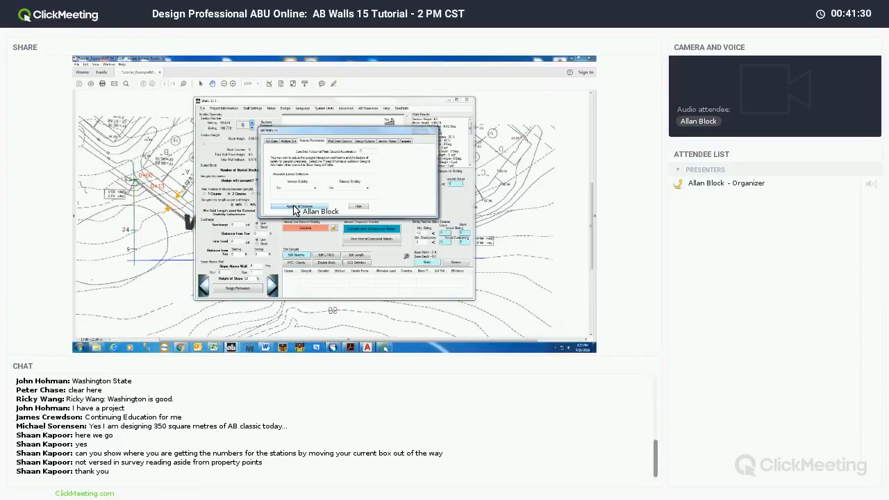
click(272, 141)
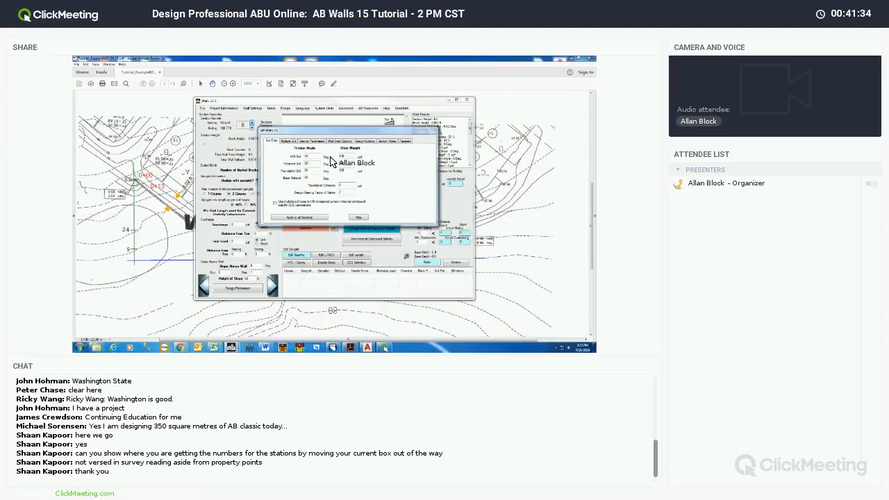
click(355, 220)
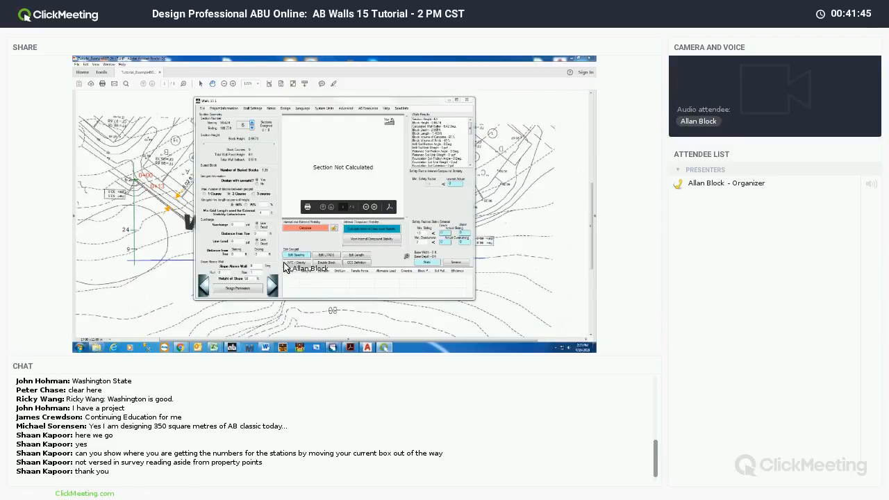
click(238, 289)
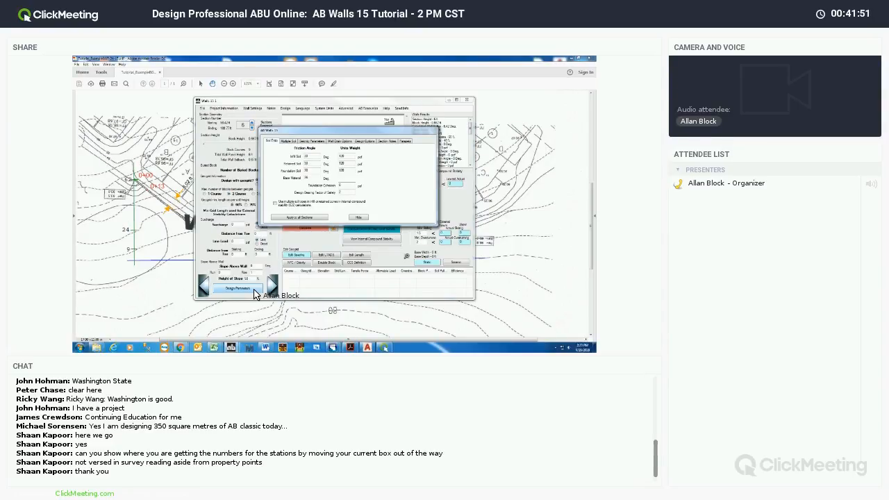
click(358, 217)
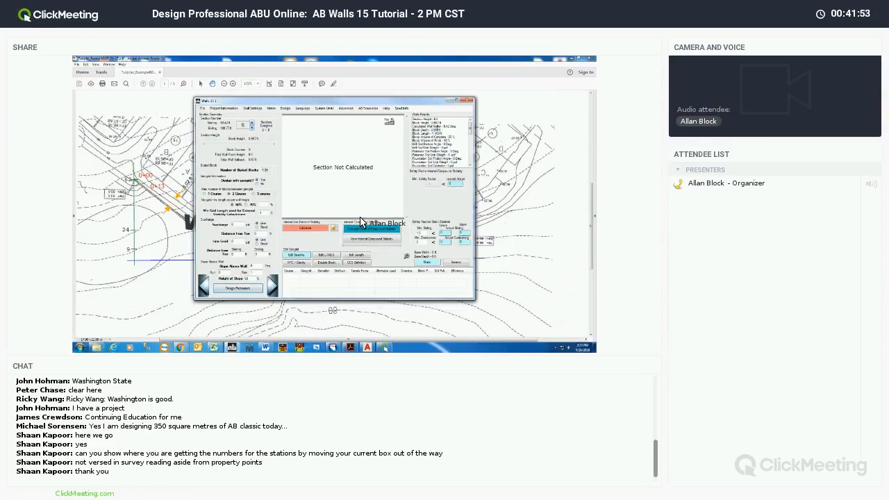
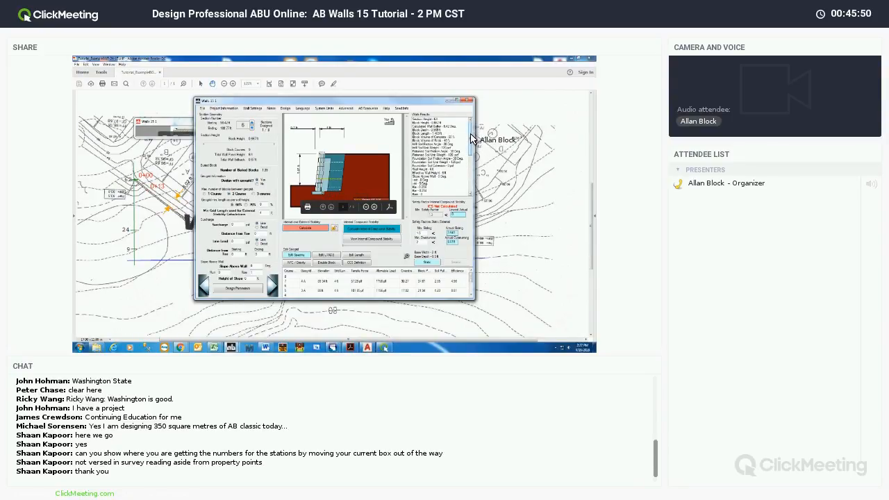
Recalculate the section's internal and external stability with an 18.4-degree slope above the wall (run 3, rise 1).
drag(470, 139, 477, 178)
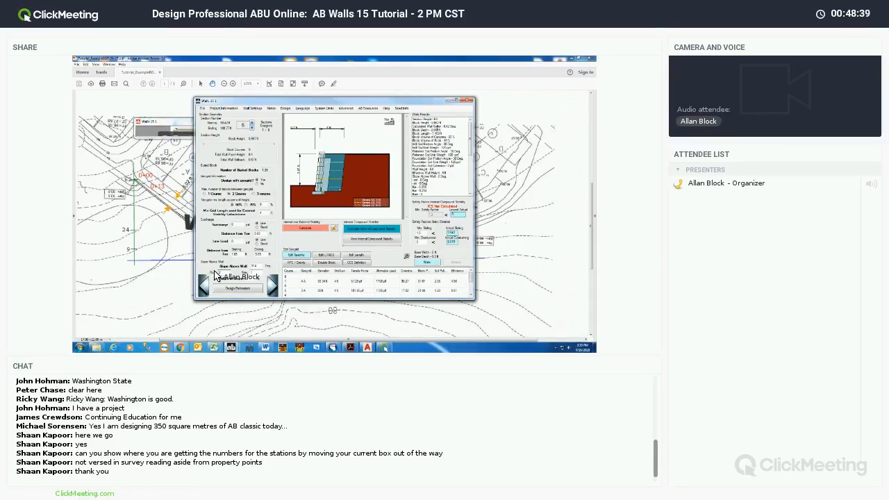
click(309, 230)
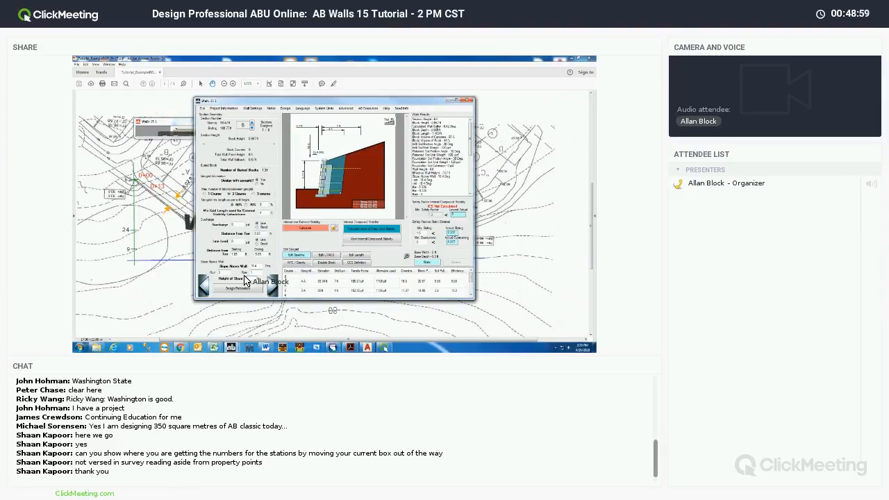
Recalculate section 6 with a 250 psf surcharge and run its internal compound stability without adding grid to the slope.
click(309, 230)
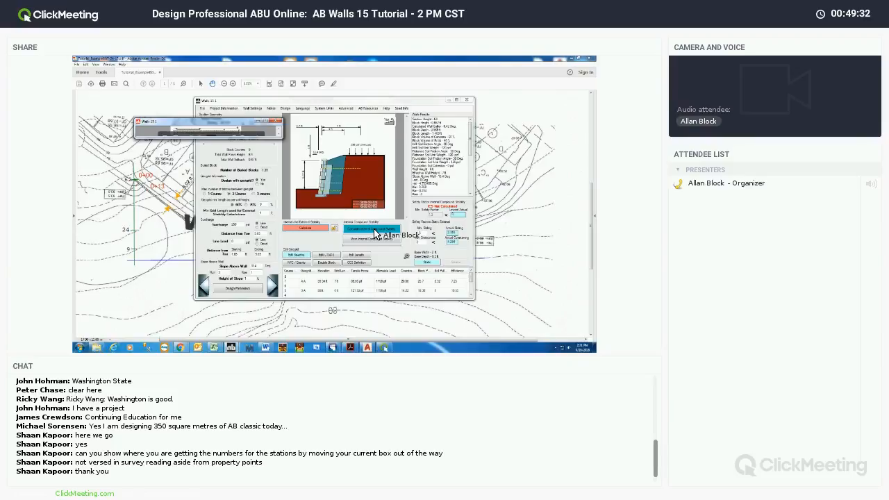
click(375, 234)
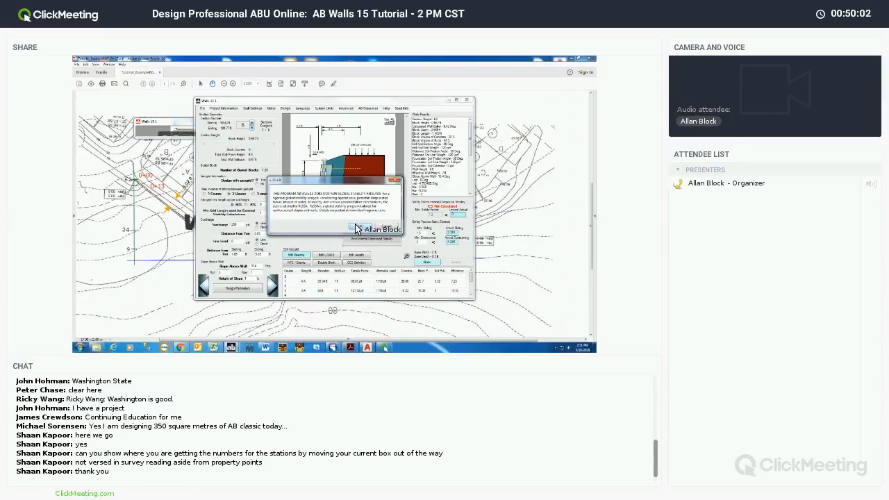
click(360, 227)
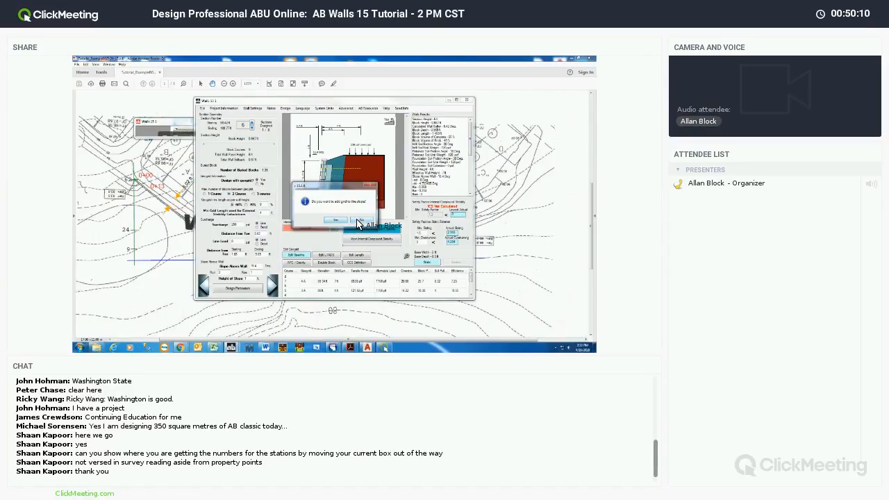
click(358, 221)
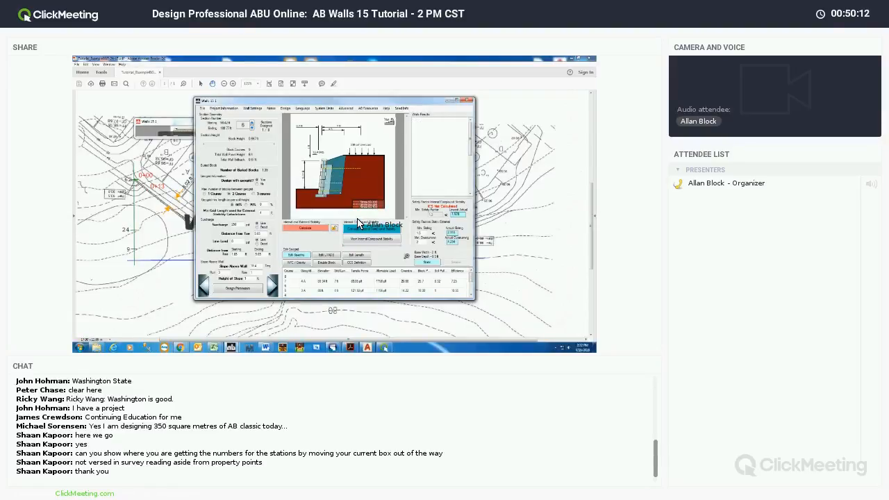
click(358, 221)
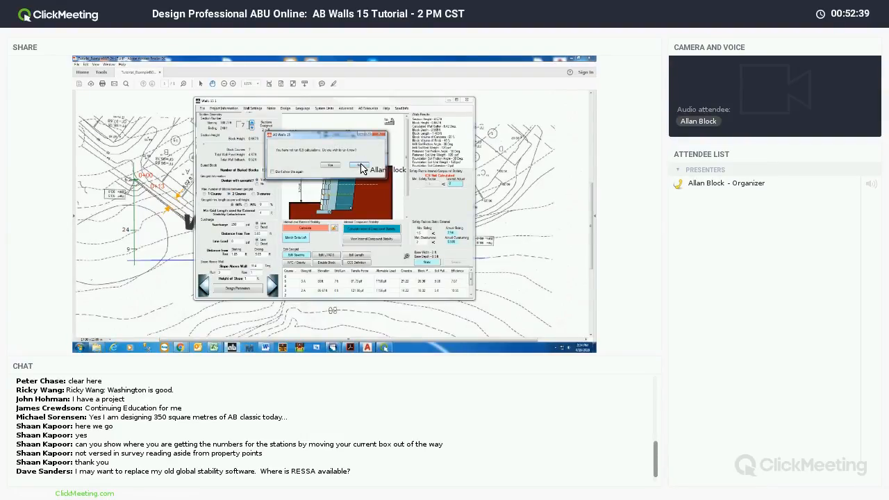
Turn off the repeated internal compound stability prompt, and calculate the internal compound stability of section 8.
click(273, 171)
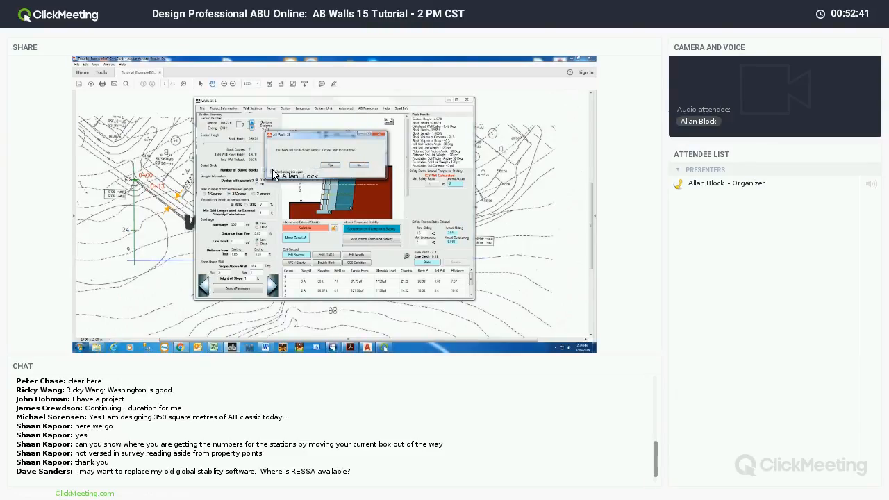
click(359, 165)
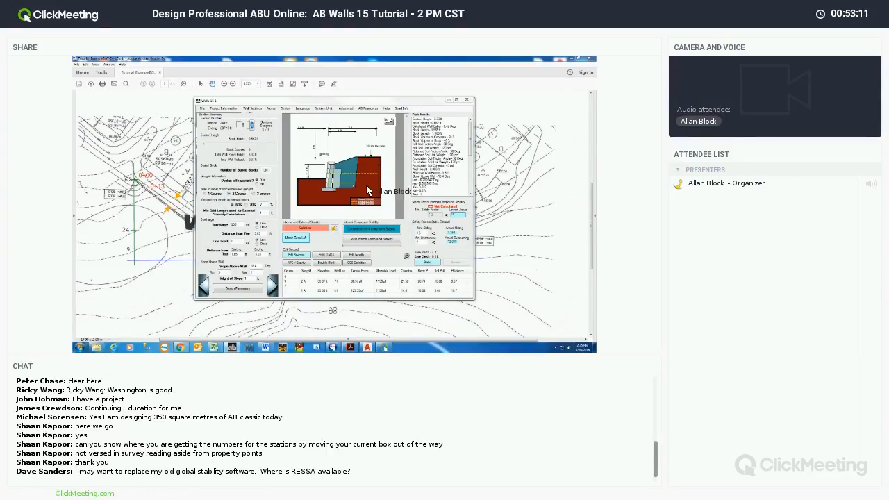
click(352, 230)
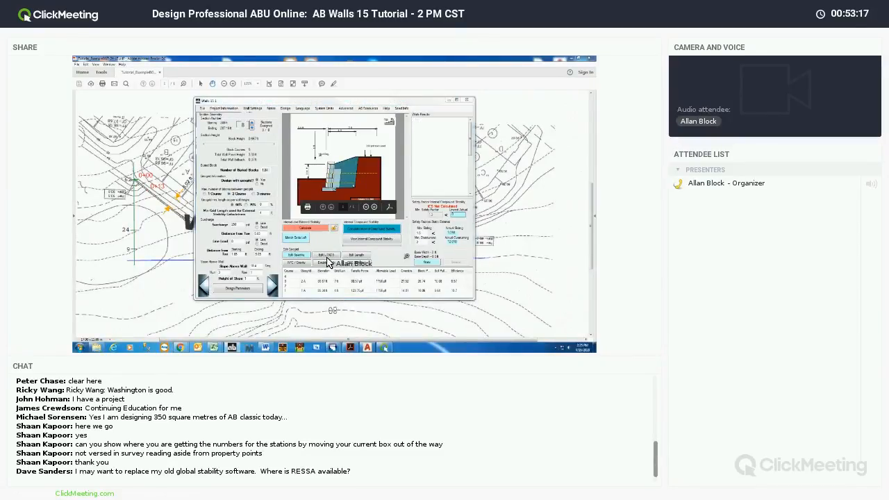
click(329, 264)
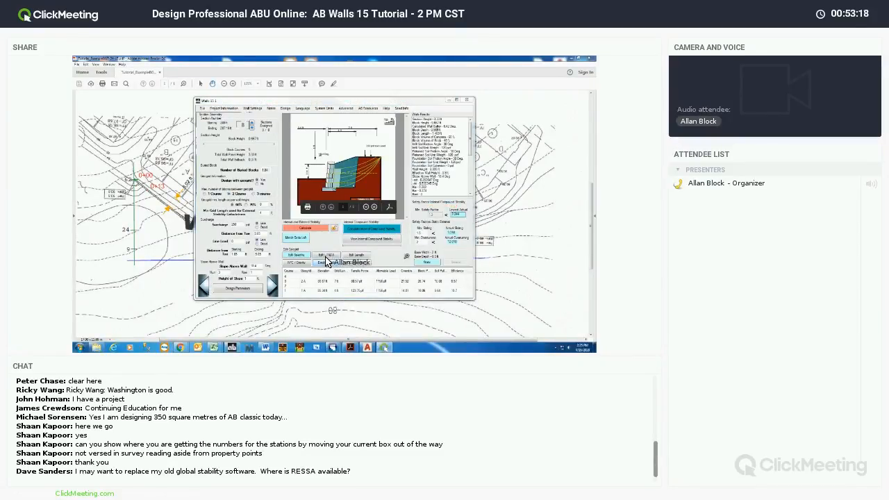
Match section 5's geogrids to the section on its right and calculate its internal compound stability.
click(252, 128)
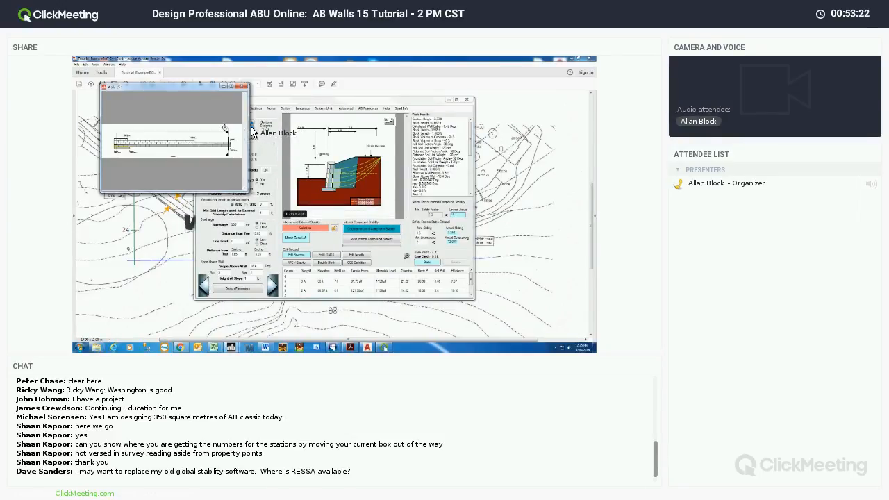
click(252, 129)
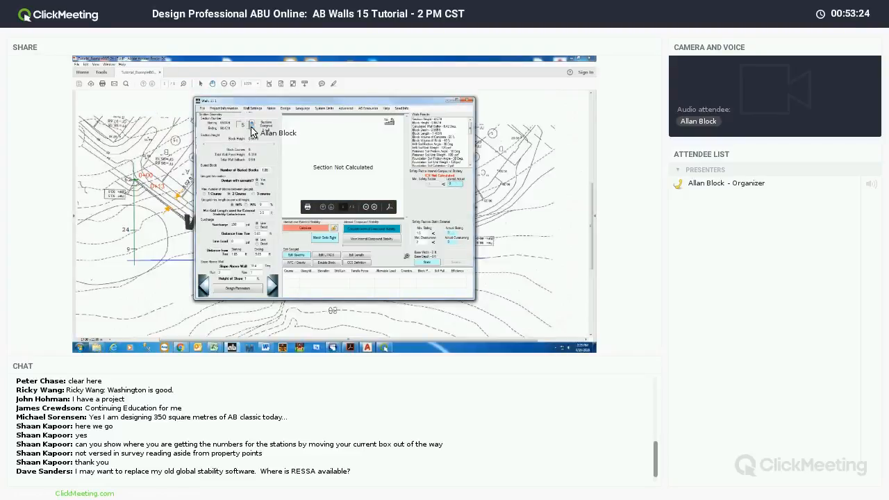
click(326, 238)
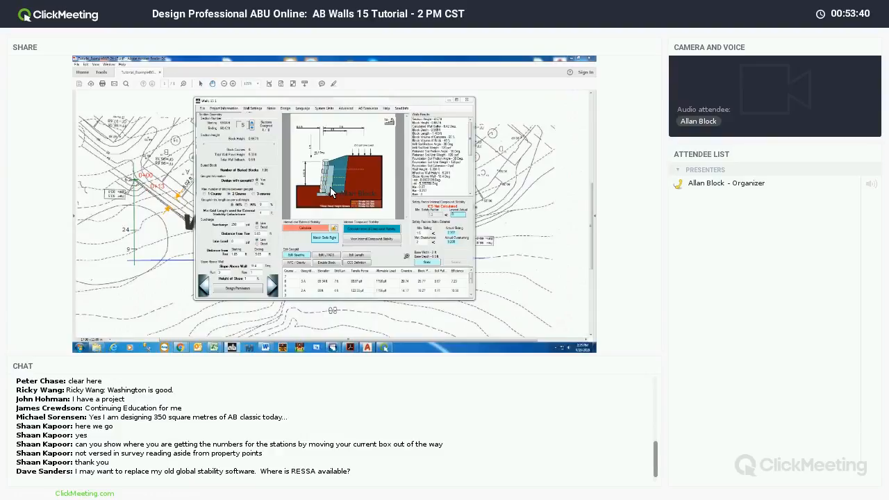
click(365, 230)
click(364, 221)
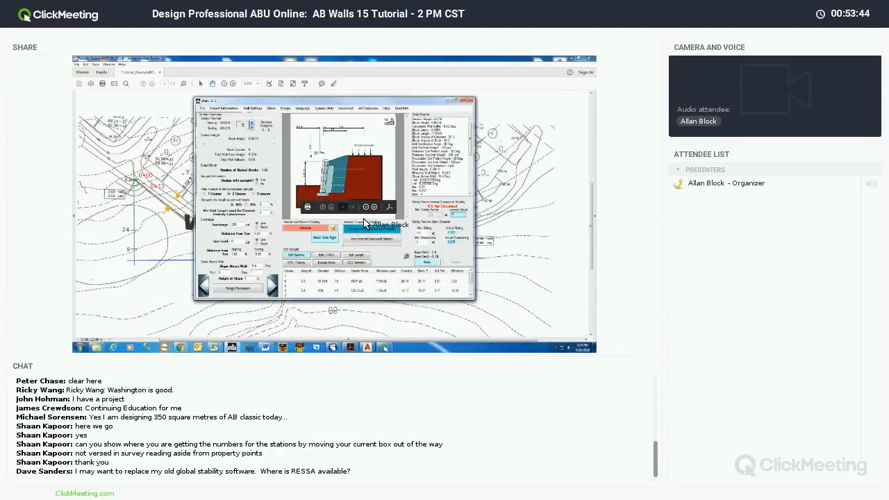
click(364, 221)
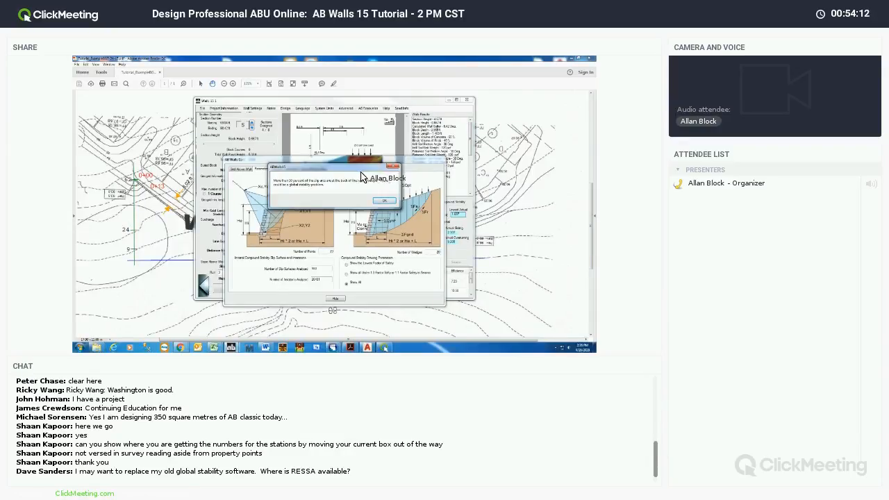
Check the number of iterations analyzed in the internal compound stability parameters and hide the parameters window.
click(383, 201)
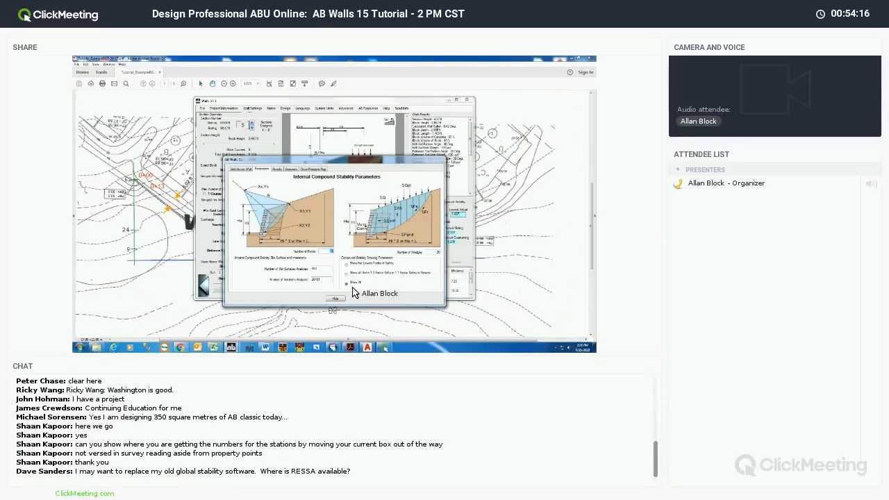
drag(323, 281, 311, 280)
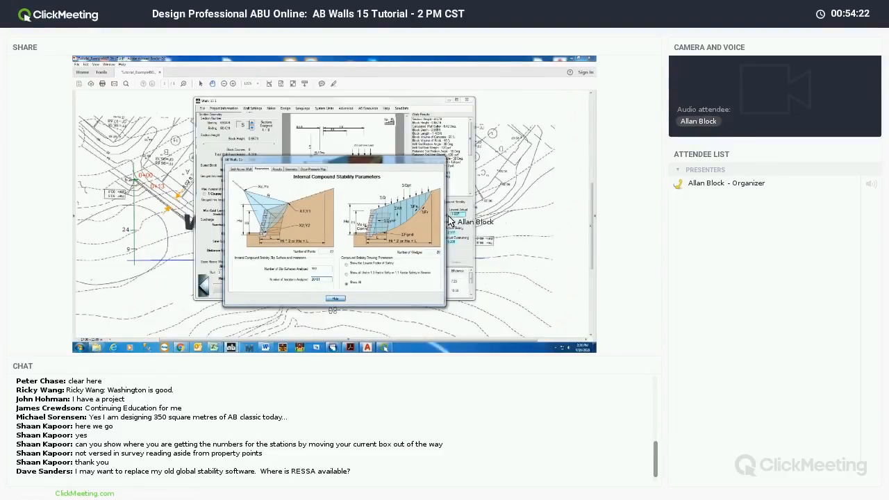
key(Return)
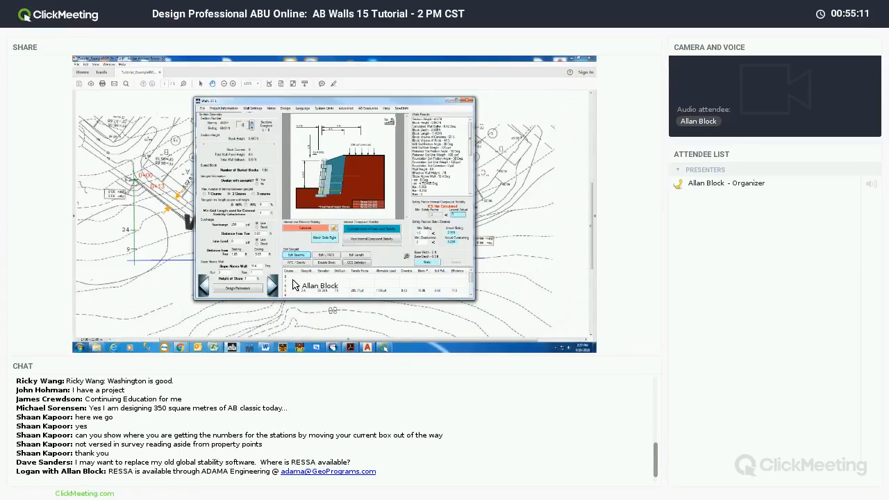
Add the upper geogrid layer back to section 4 and confirm its geogrid depth.
click(293, 281)
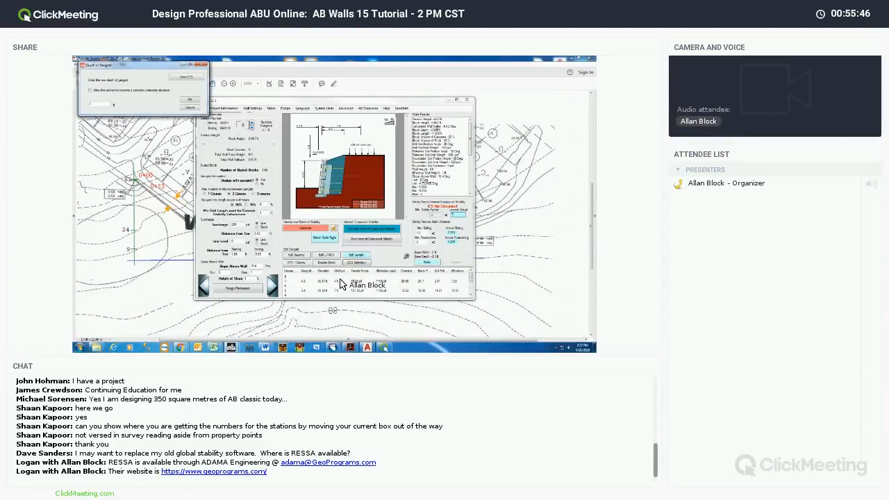
click(189, 99)
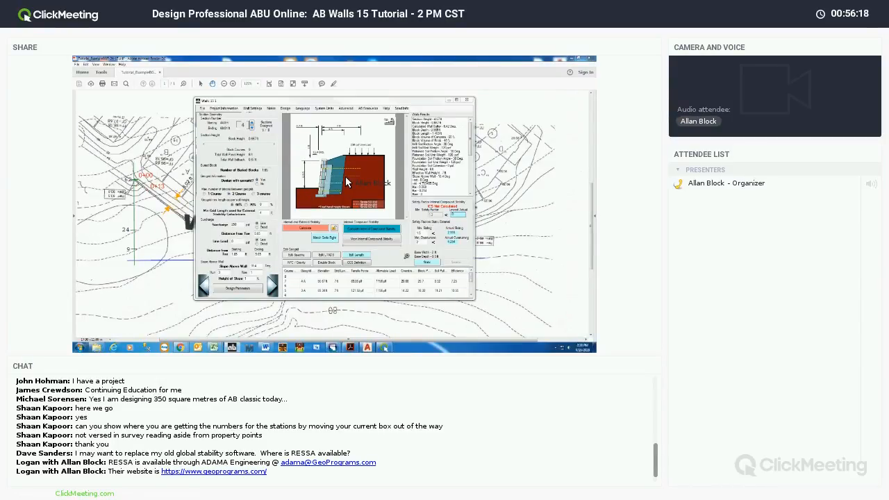
Match section 3's geogrids to the section on its right and calculate its internal and external stability.
click(252, 127)
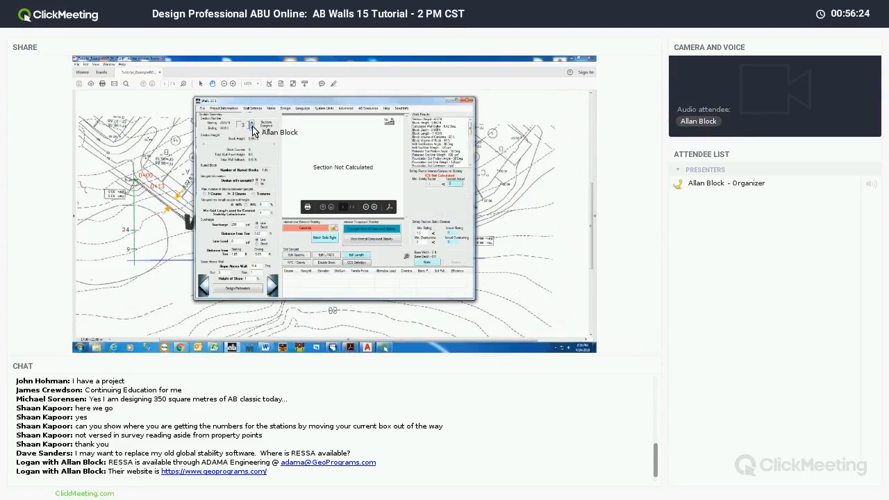
click(326, 239)
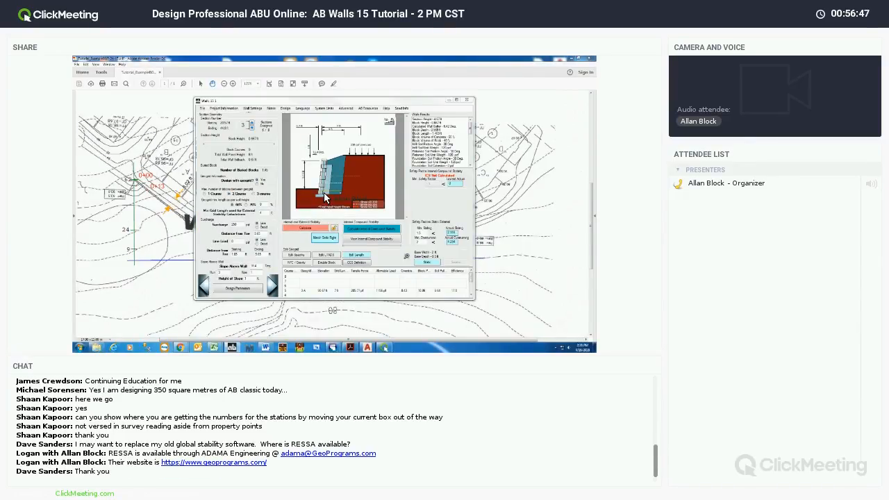
click(306, 229)
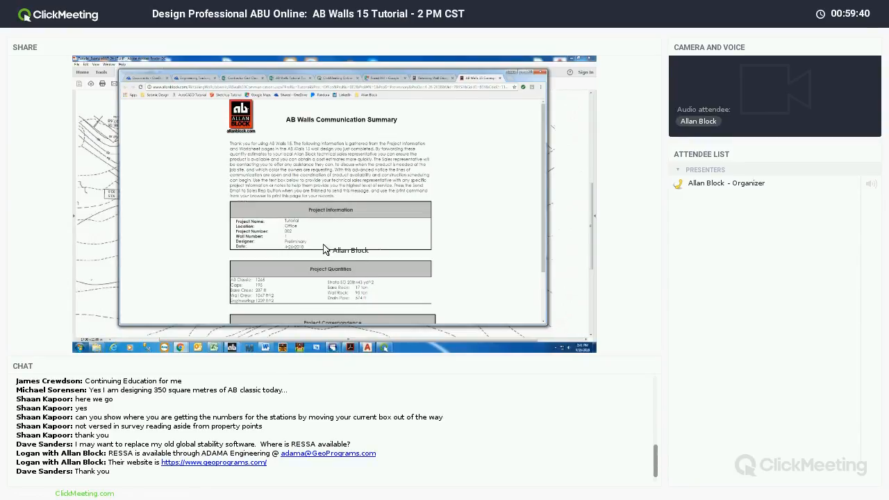
Review the communication summary through the project correspondence, and open the print options from the materials worksheet.
scroll(314, 275, down, 3)
click(314, 281)
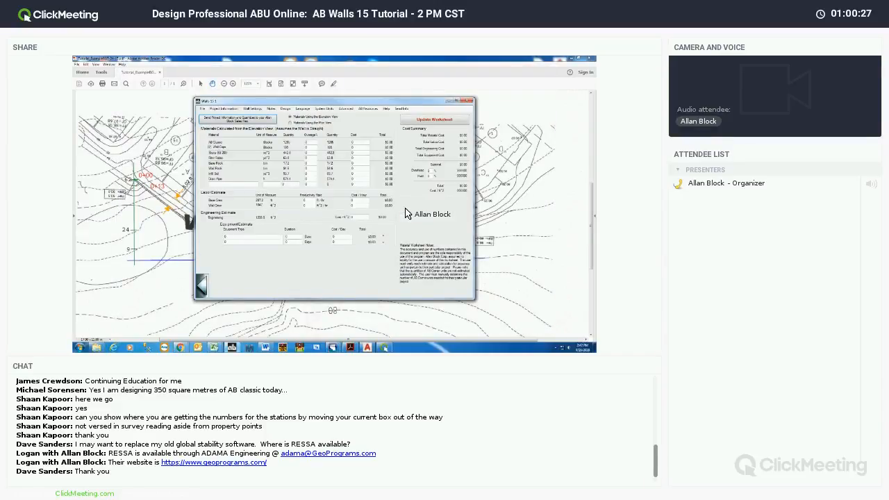
click(201, 111)
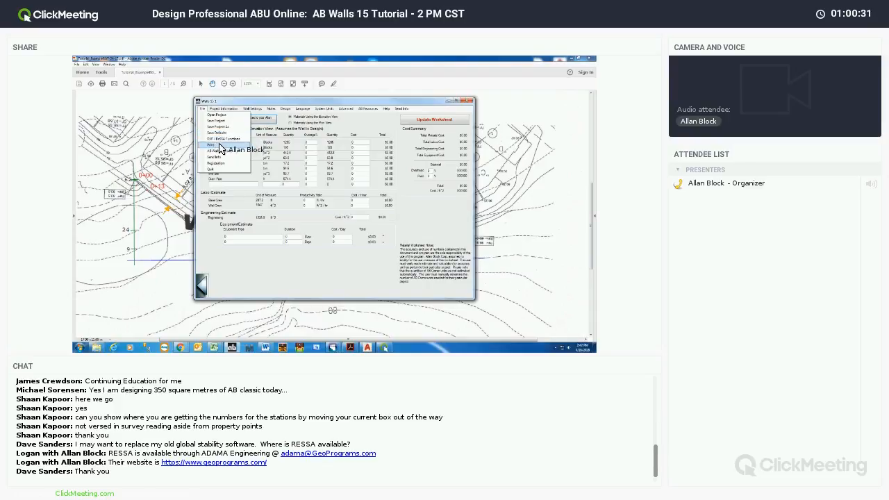
click(220, 147)
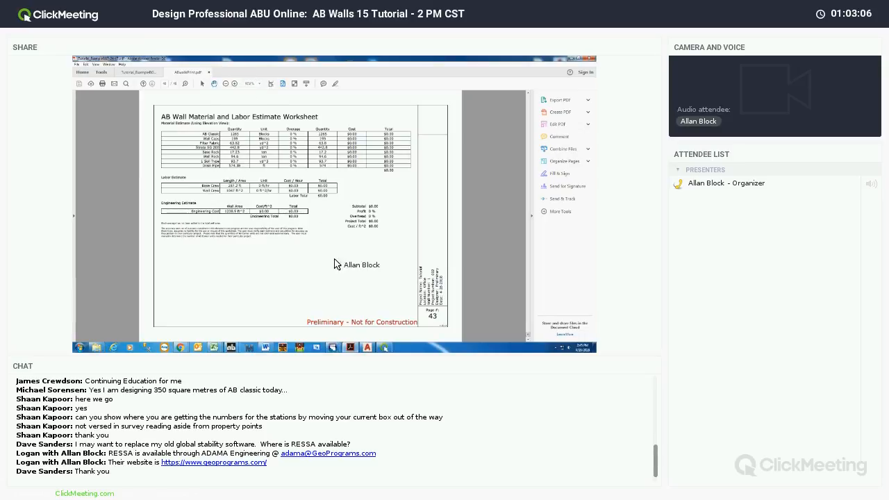
Return to the AB Walls print options, set the page size to 11x17 shop drawings, and print the selected pages to PDF.
click(234, 347)
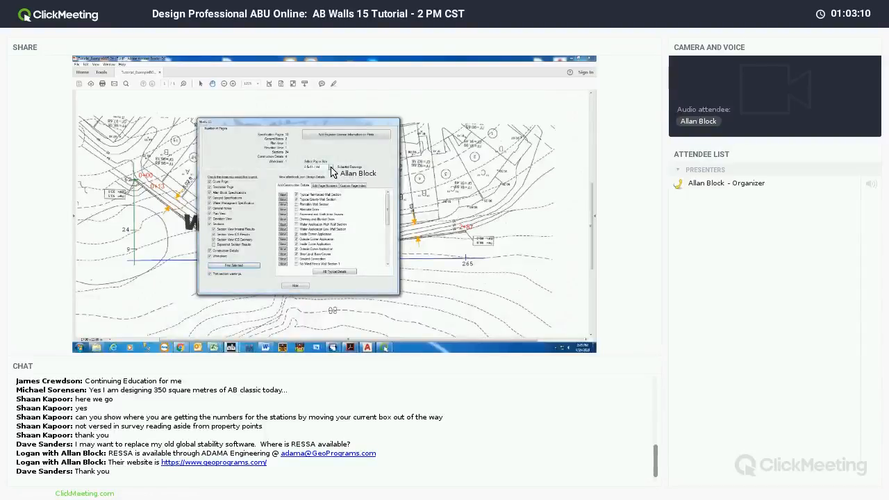
click(331, 168)
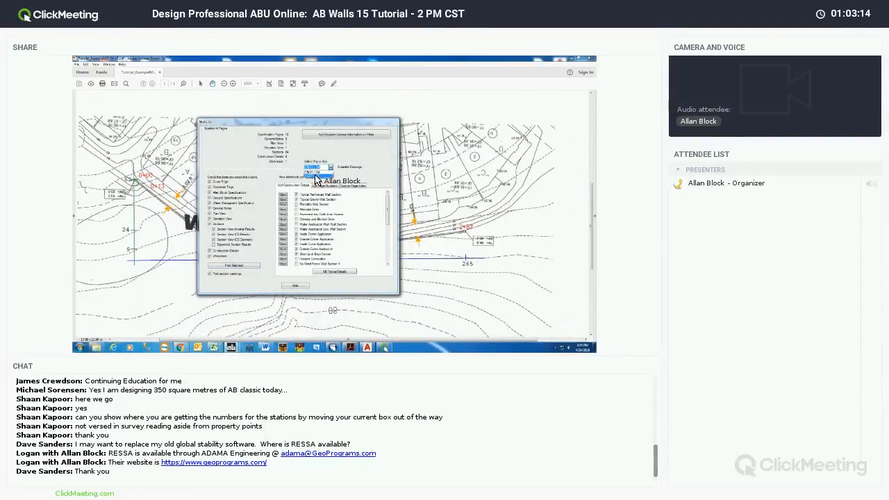
click(315, 175)
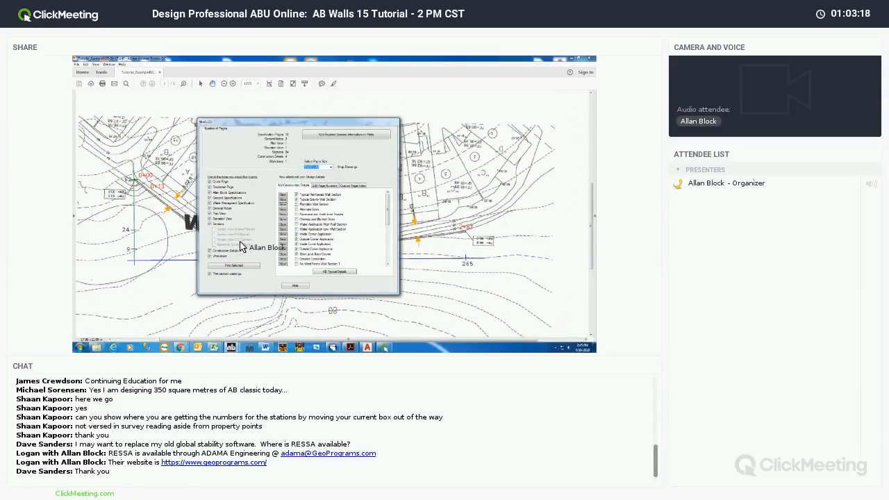
click(243, 266)
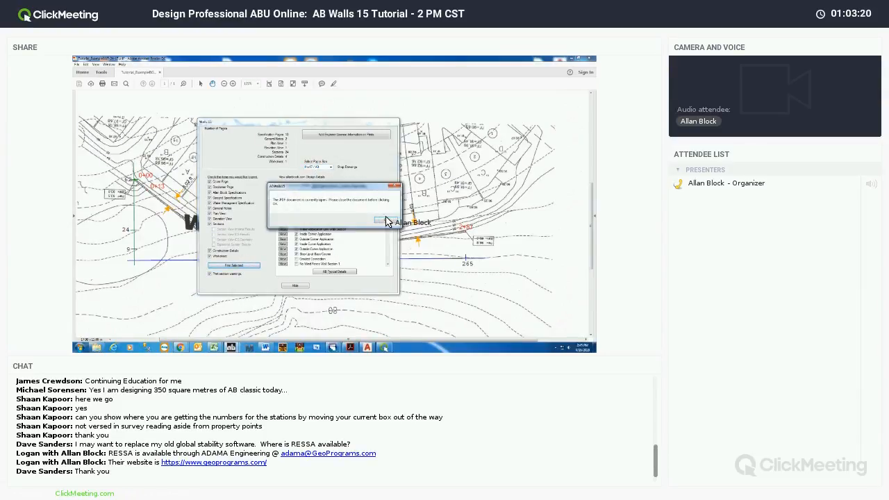
click(384, 221)
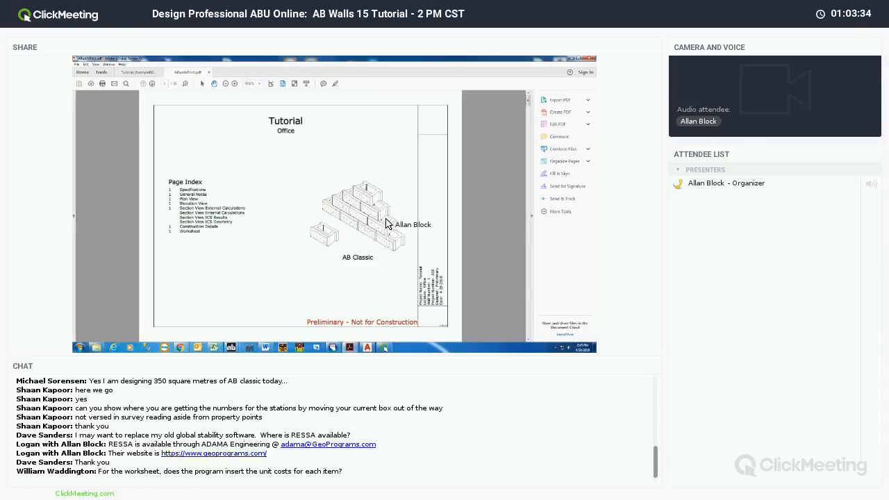
Examine the printed shop drawings from the cover page through specifications, plan, elevation, sections and construction details to the estimate worksheet.
scroll(387, 224, down, 1)
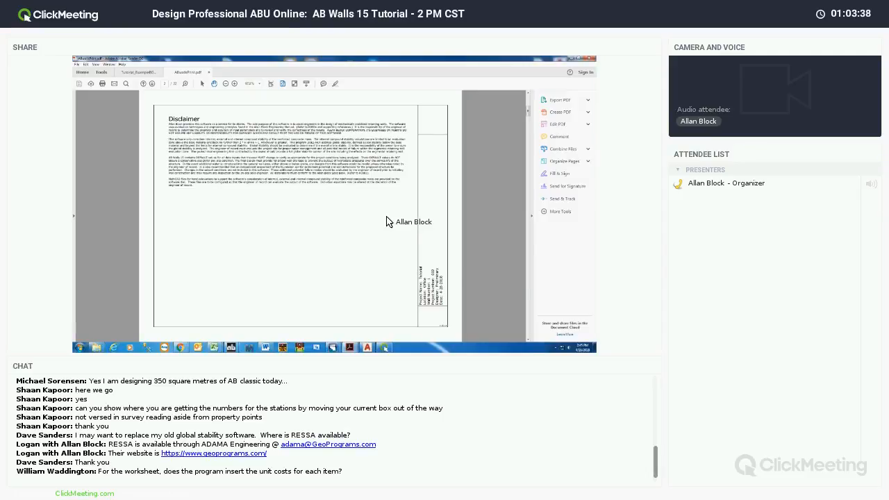
scroll(352, 203, down, 5)
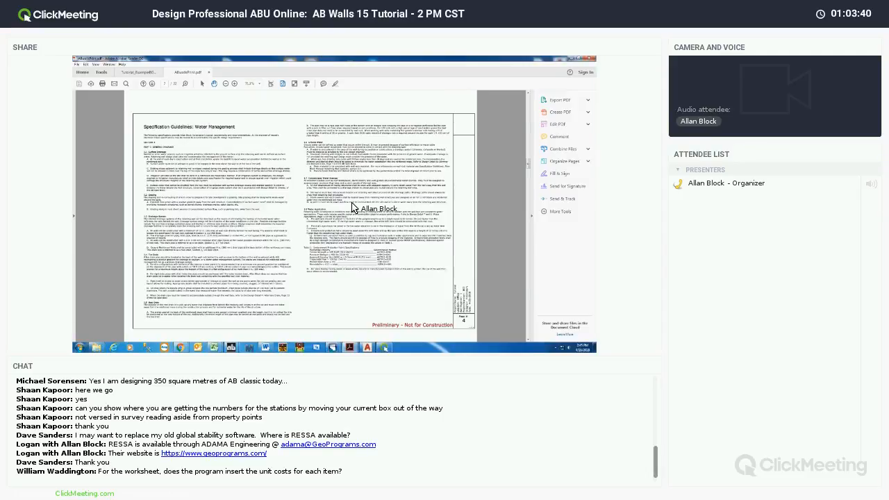
scroll(352, 206, down, 1)
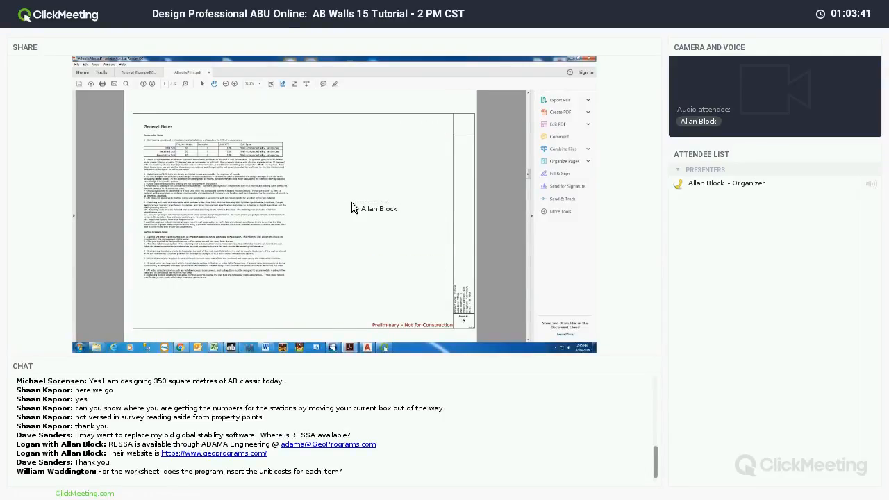
scroll(351, 206, down, 1)
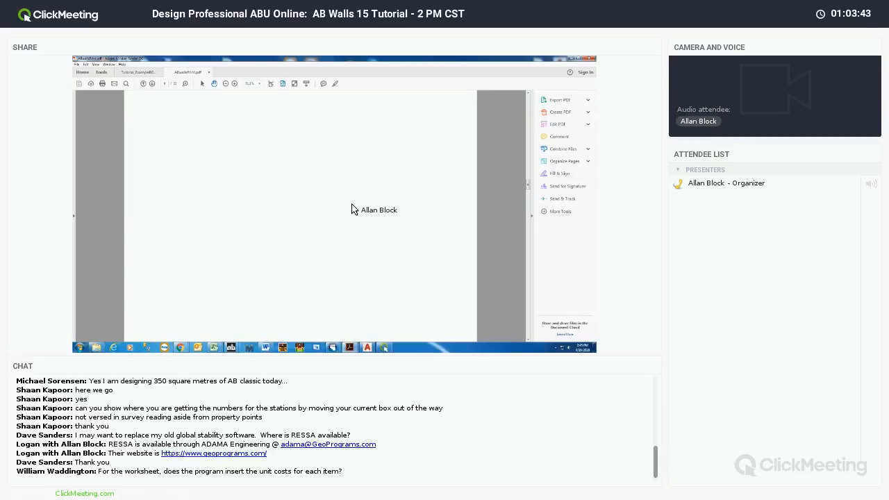
scroll(351, 206, down, 1)
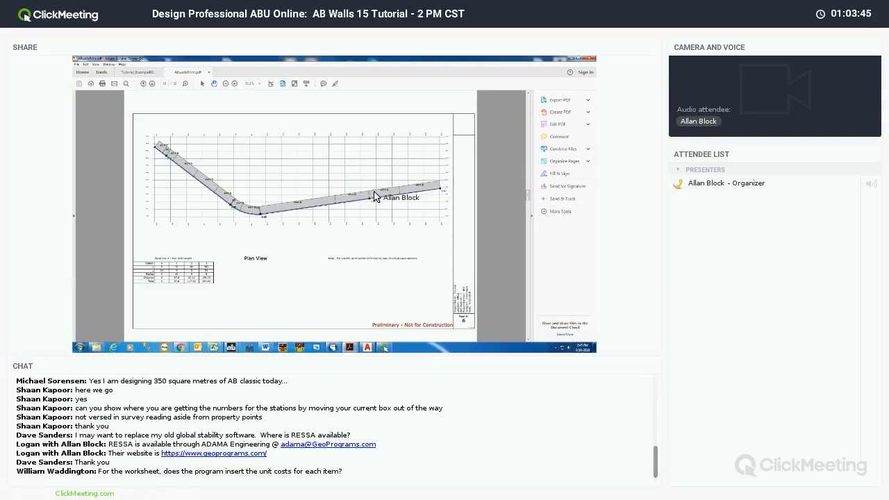
scroll(376, 197, down, 1)
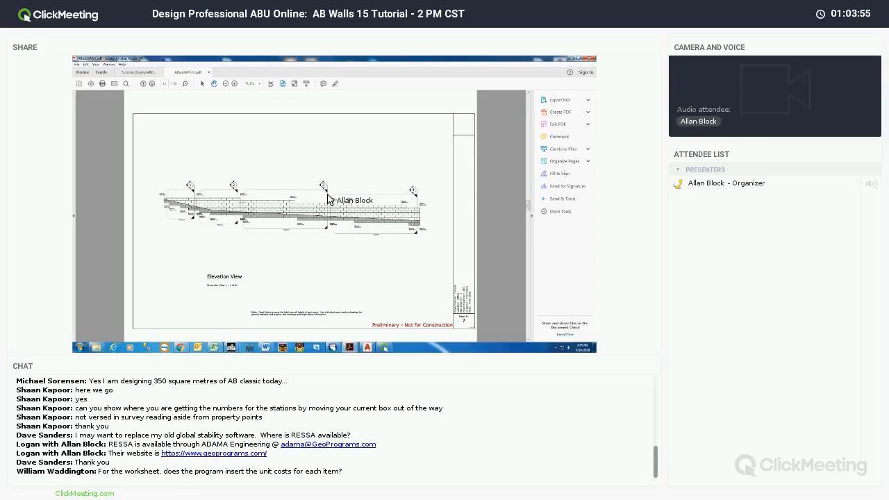
scroll(331, 198, down, 1)
scroll(331, 198, down, 4)
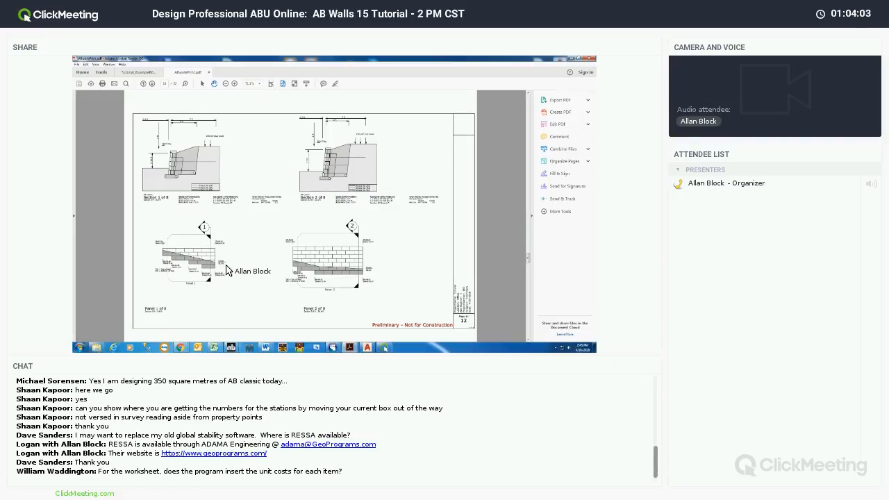
scroll(243, 243, down, 2)
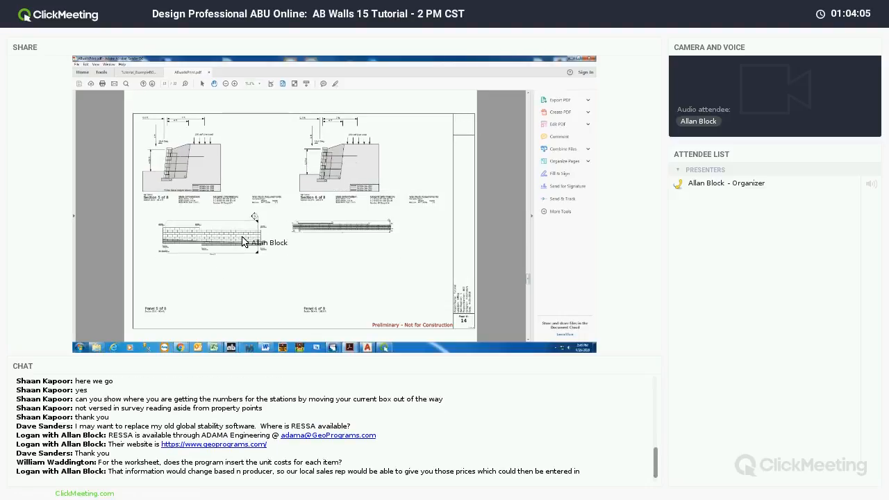
scroll(247, 240, down, 2)
scroll(292, 246, down, 2)
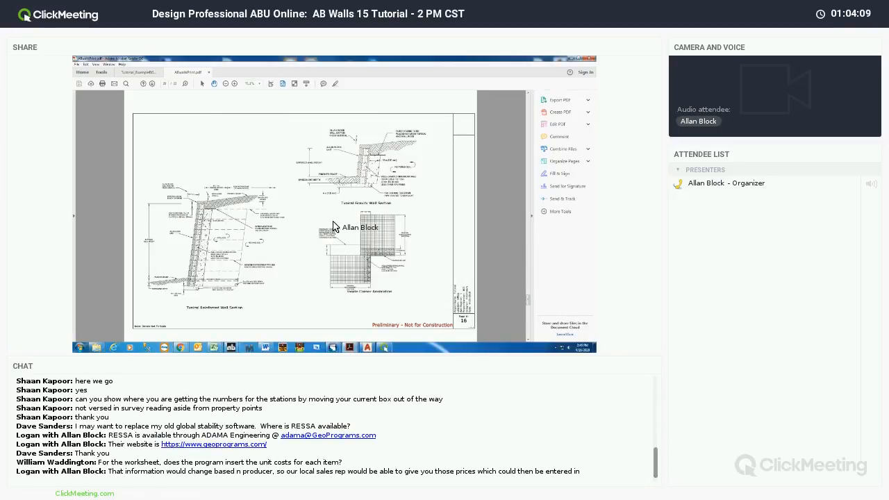
scroll(334, 226, down, 2)
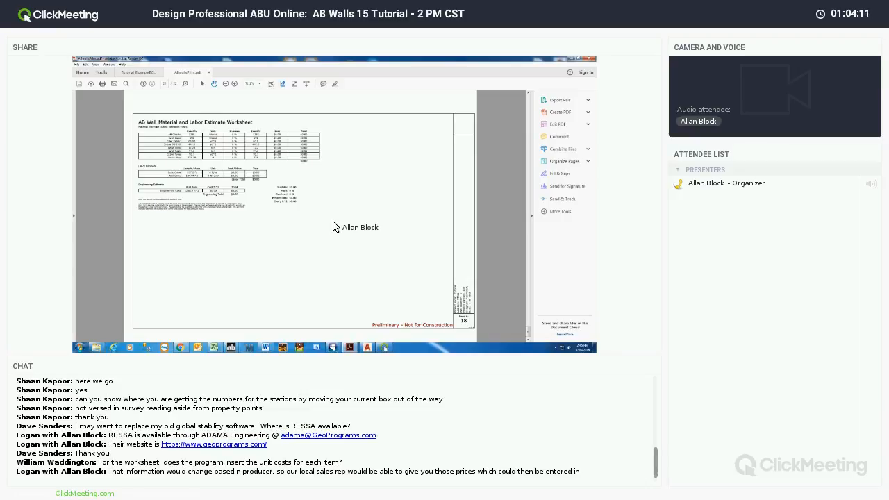